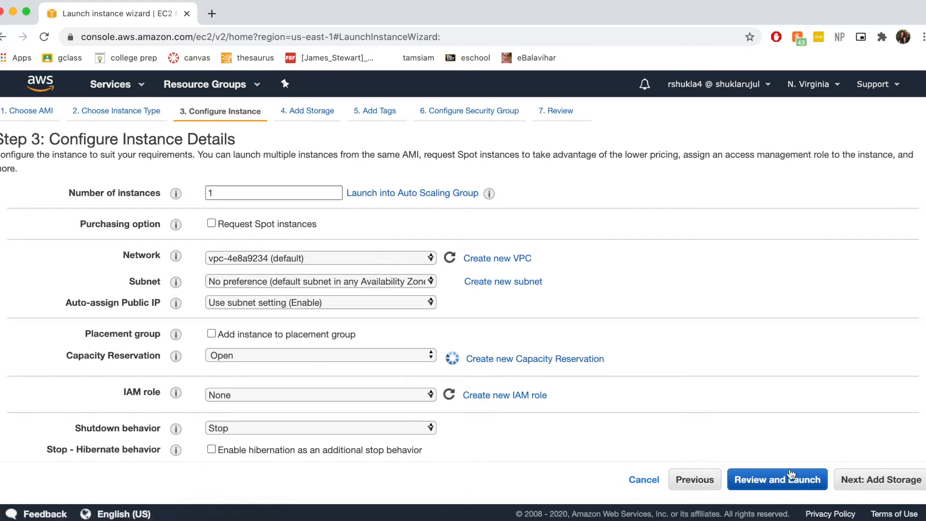
{"action": "scroll", "coordinate": [573, 296], "scroll_direction": "down", "scroll_amount": 2}
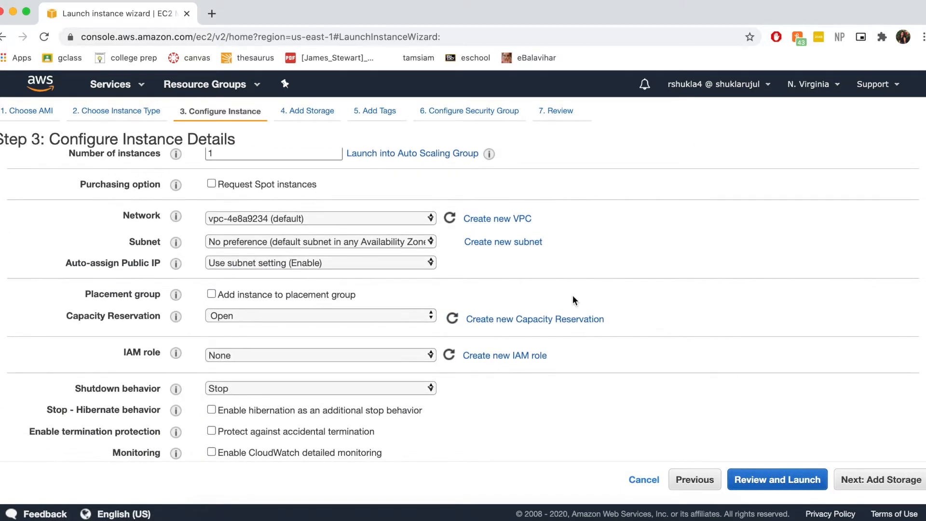
{"action": "scroll", "coordinate": [573, 298], "scroll_direction": "down", "scroll_amount": 2}
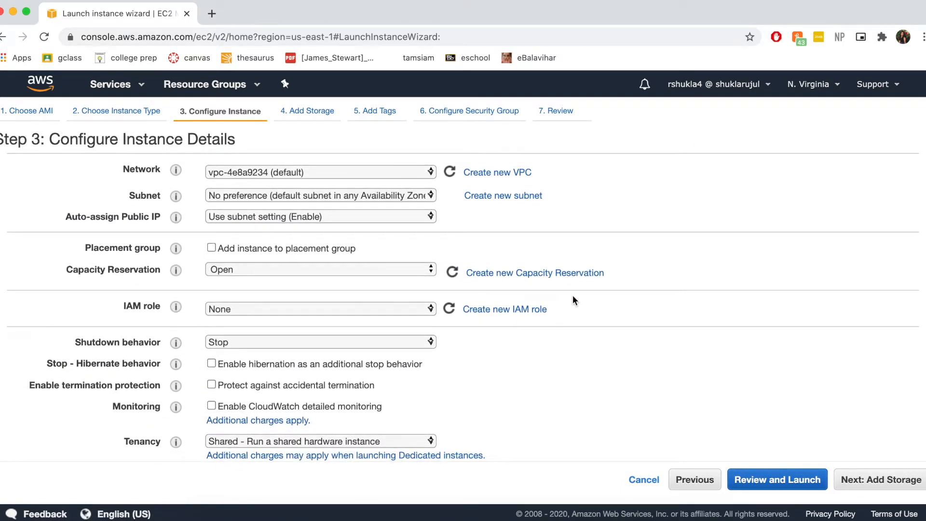
{"action": "left_click", "coordinate": [418, 342]}
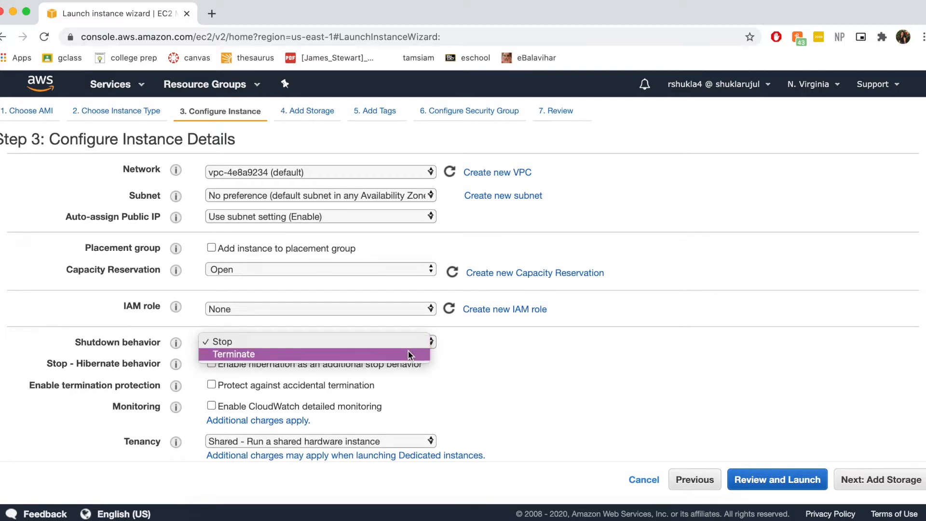
{"action": "left_click", "coordinate": [356, 354]}
{"action": "left_click", "coordinate": [342, 344]}
{"action": "left_click", "coordinate": [329, 328]}
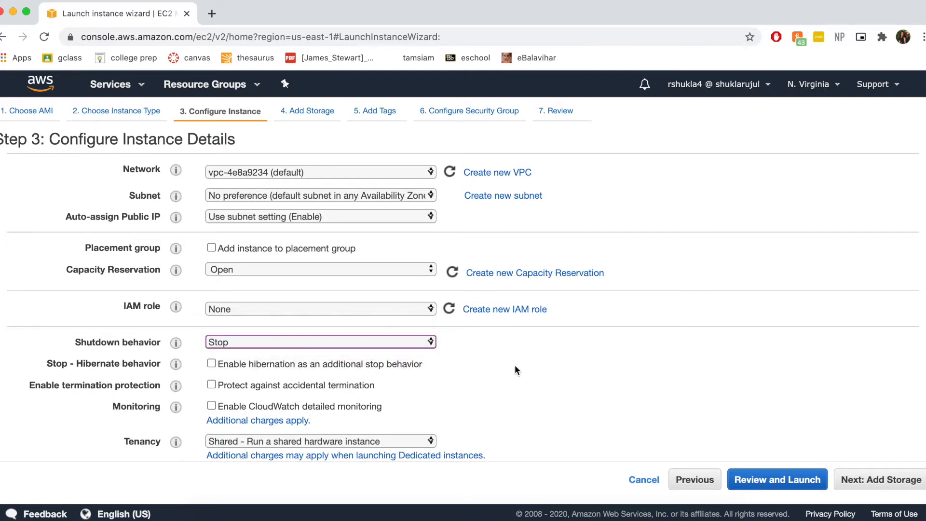
Accept the remaining default instance details and the default root storage, and continue to the tags stage of the launch wizard
{"action": "scroll", "coordinate": [514, 365], "scroll_direction": "down", "scroll_amount": 4}
{"action": "scroll", "coordinate": [515, 370], "scroll_direction": "down", "scroll_amount": 10}
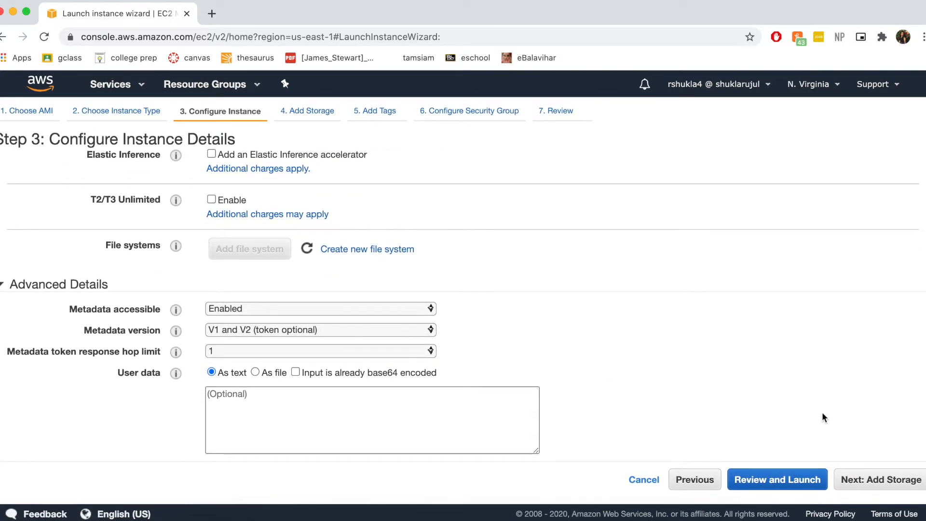
{"action": "left_click", "coordinate": [864, 481]}
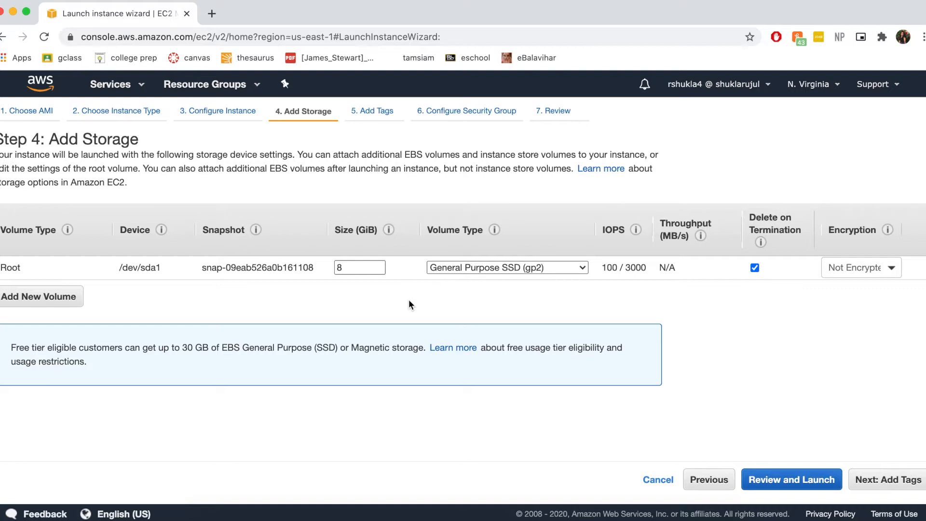
{"action": "left_click", "coordinate": [885, 483]}
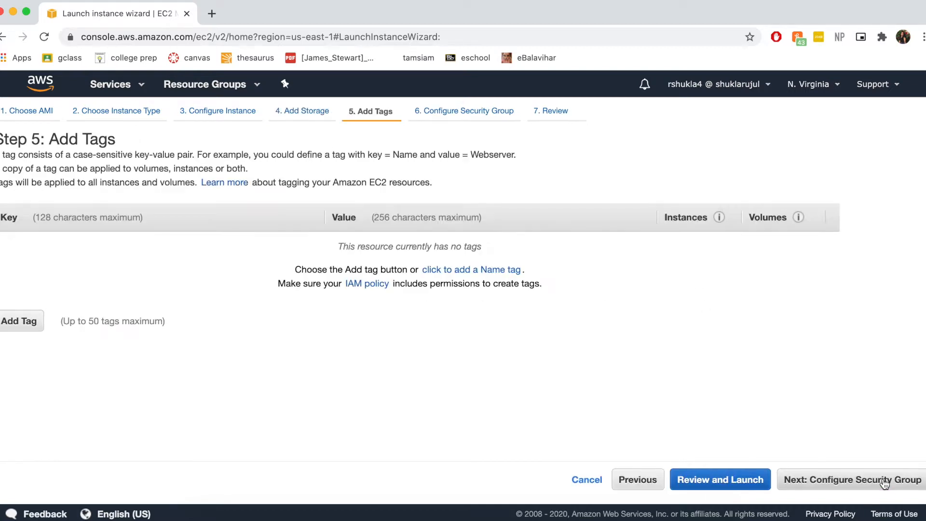
Add a tag whose key is the owner's first name followed by "_new", leave its value empty, and continue to the security group
{"action": "left_click", "coordinate": [20, 321]}
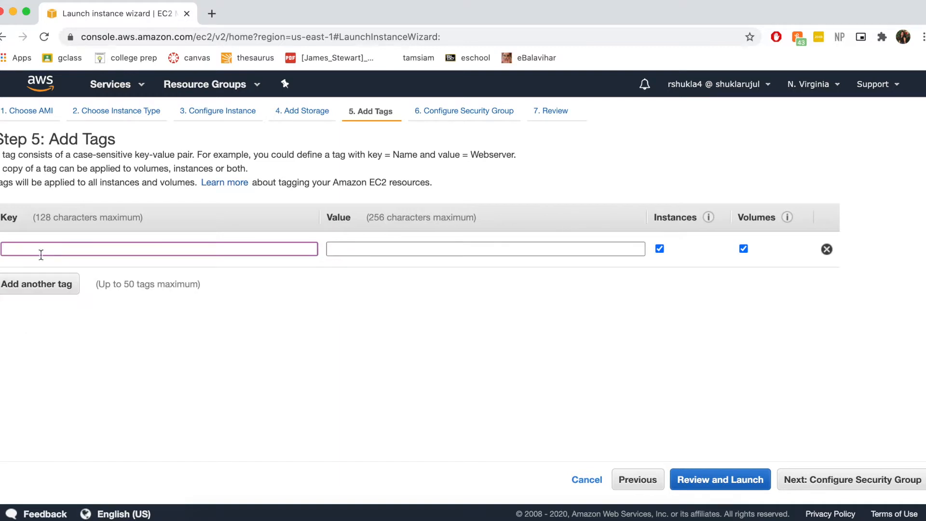
{"action": "type", "text": "rujul_new"}
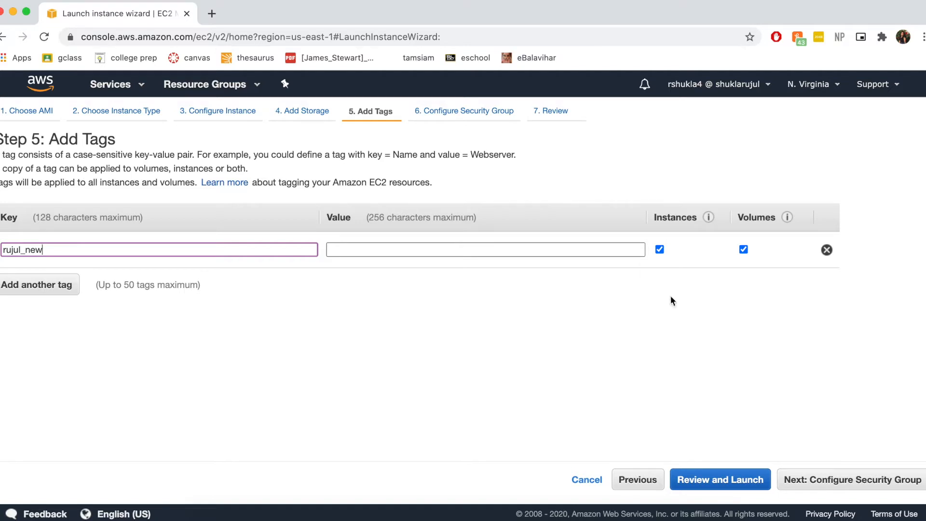
{"action": "left_click", "coordinate": [850, 480]}
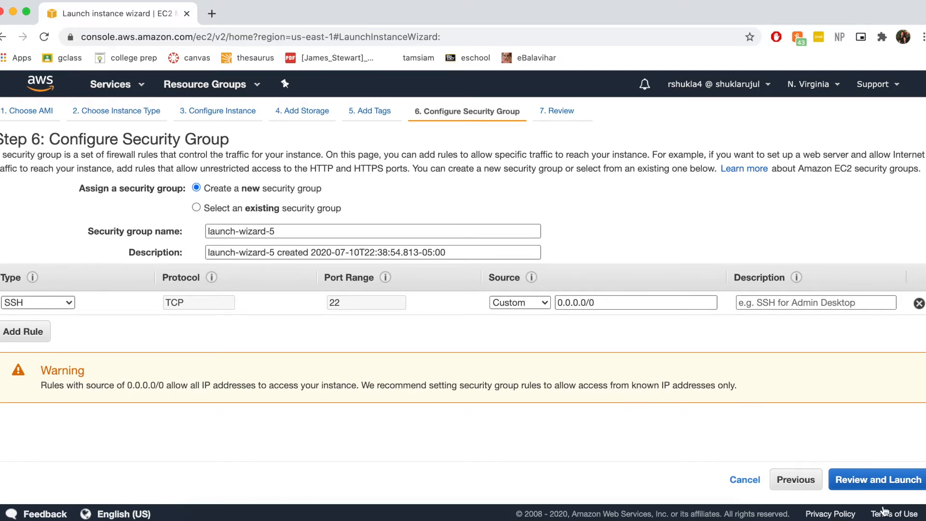
Accept the default new security group with its SSH rule, review the launch summary, and start the launch
{"action": "left_click", "coordinate": [864, 485]}
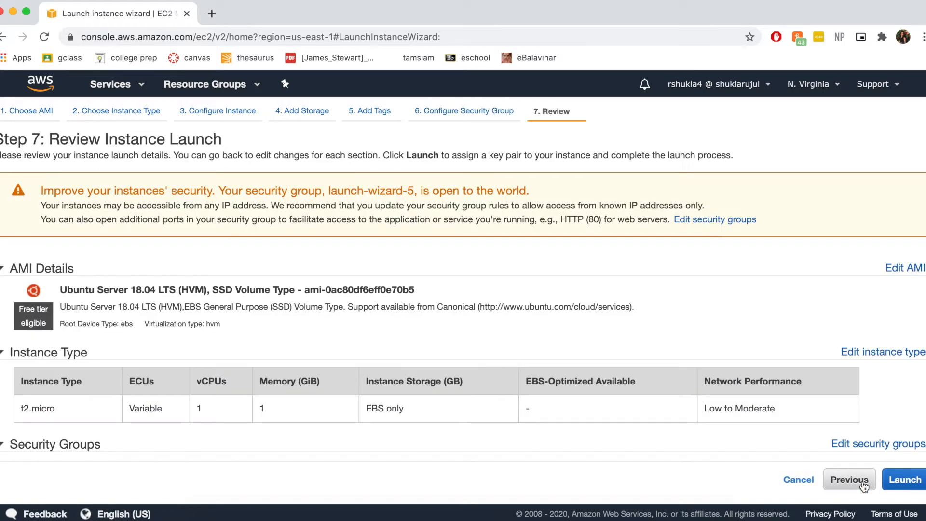
{"action": "scroll", "coordinate": [646, 380], "scroll_direction": "down", "scroll_amount": 3}
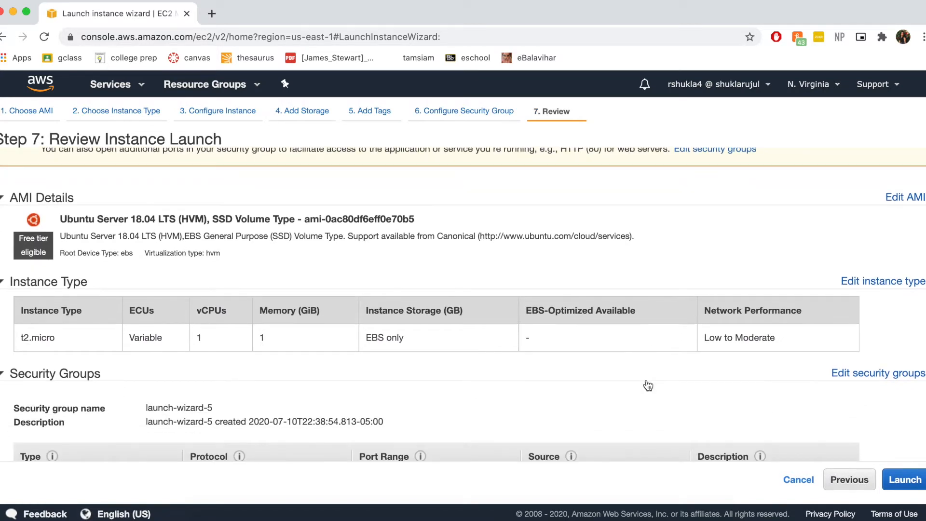
{"action": "scroll", "coordinate": [648, 385], "scroll_direction": "down", "scroll_amount": 3}
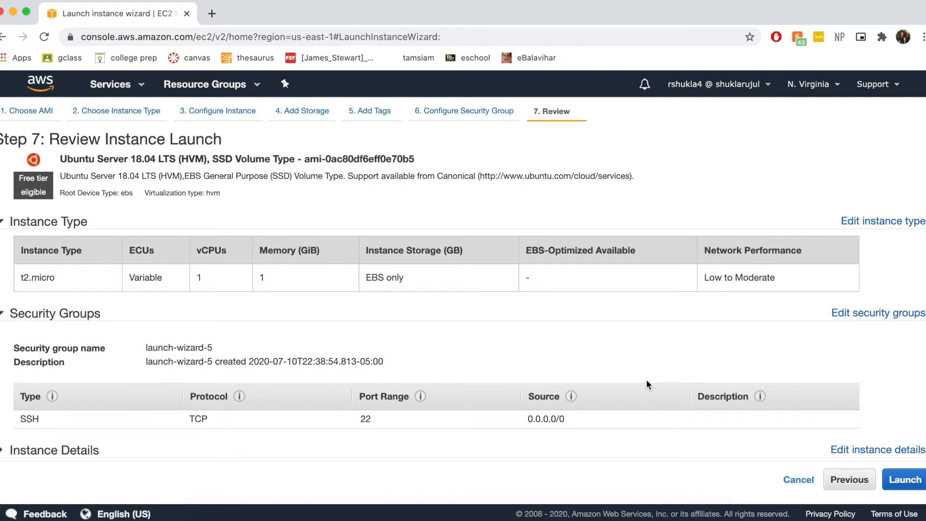
{"action": "scroll", "coordinate": [647, 384], "scroll_direction": "down", "scroll_amount": 3}
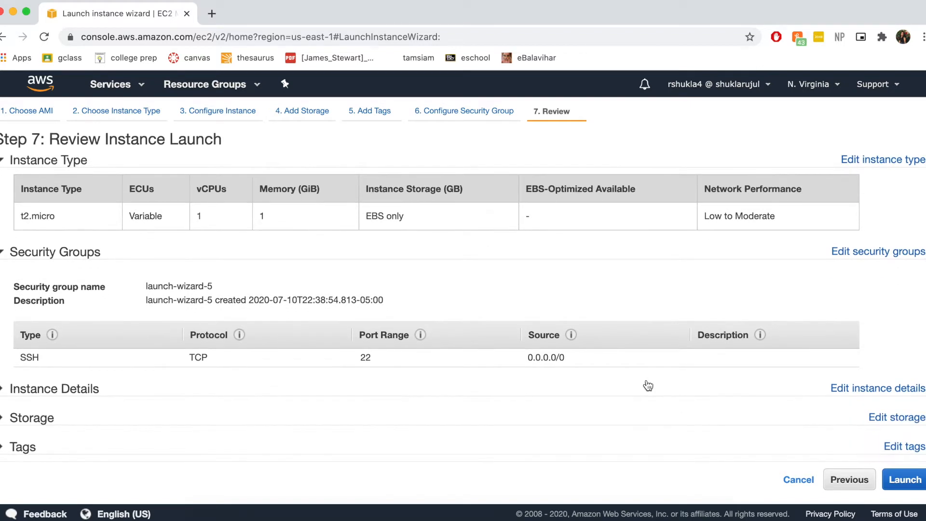
{"action": "left_click", "coordinate": [911, 485]}
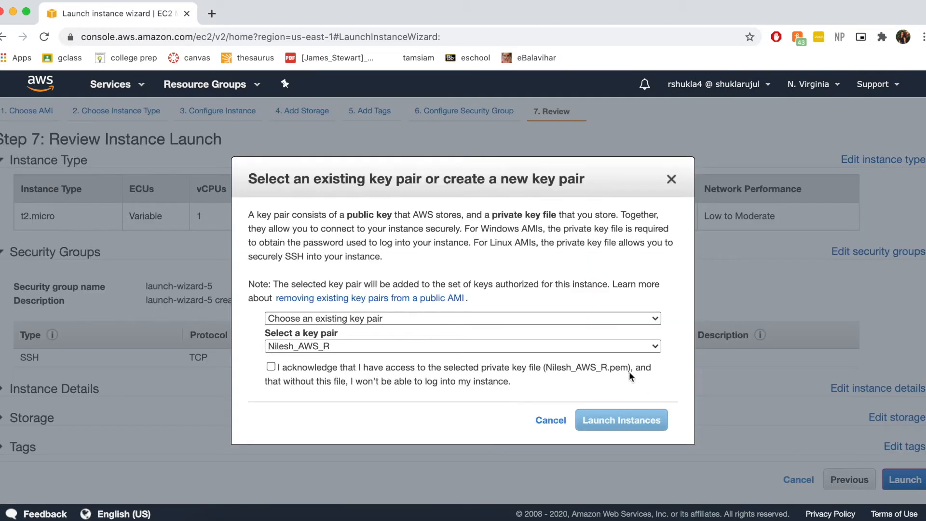
Select the existing key pair ending in "_new", acknowledge access to its private key file, and launch the instance
{"action": "left_click", "coordinate": [599, 347]}
{"action": "left_click", "coordinate": [578, 371]}
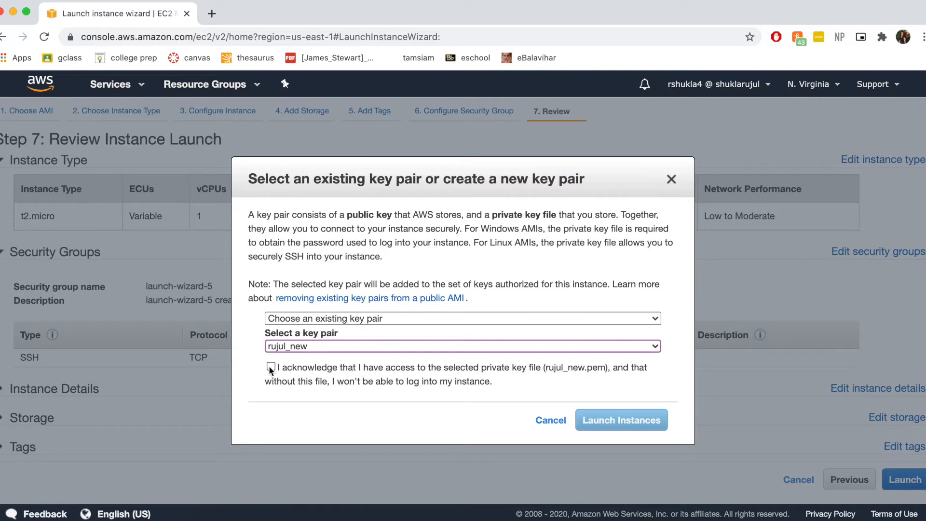
{"action": "left_click", "coordinate": [270, 367]}
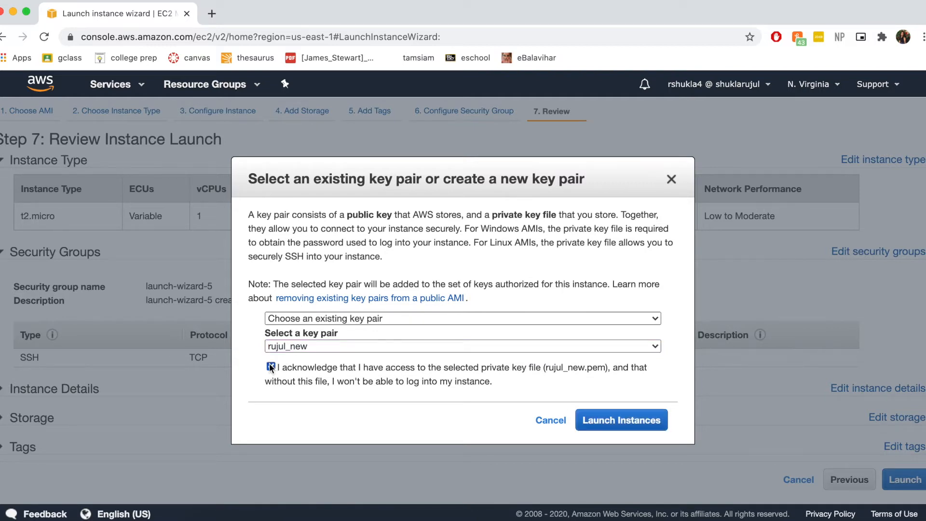
{"action": "left_click", "coordinate": [628, 426]}
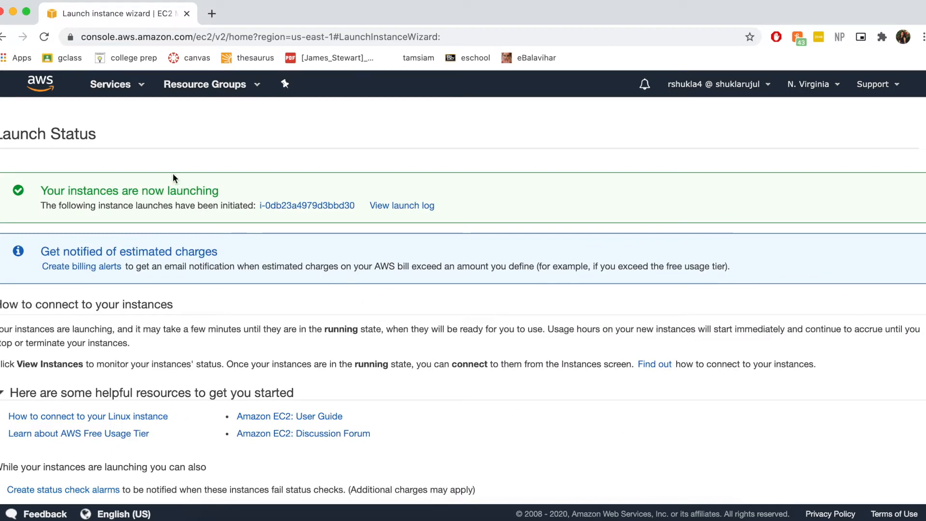
Open the EC2 service and show its list of instances
{"action": "left_click", "coordinate": [138, 85]}
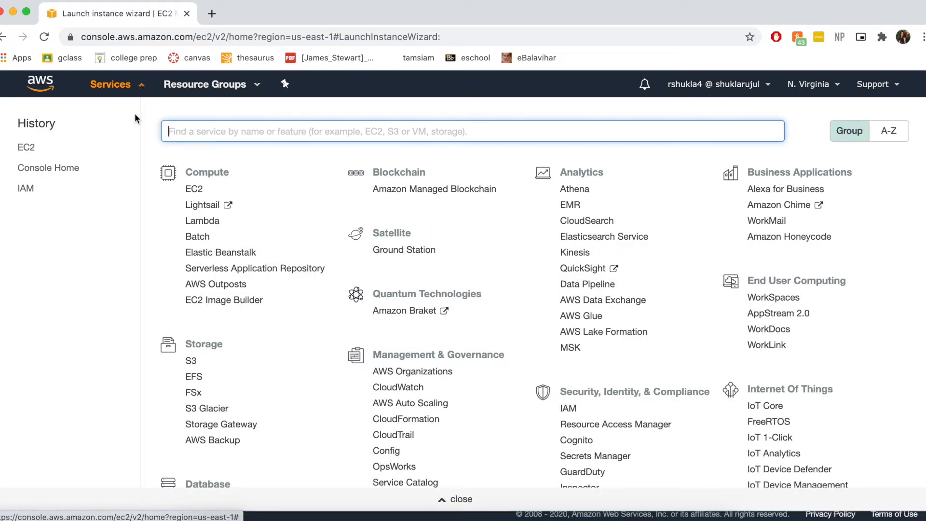
{"action": "left_click", "coordinate": [195, 189]}
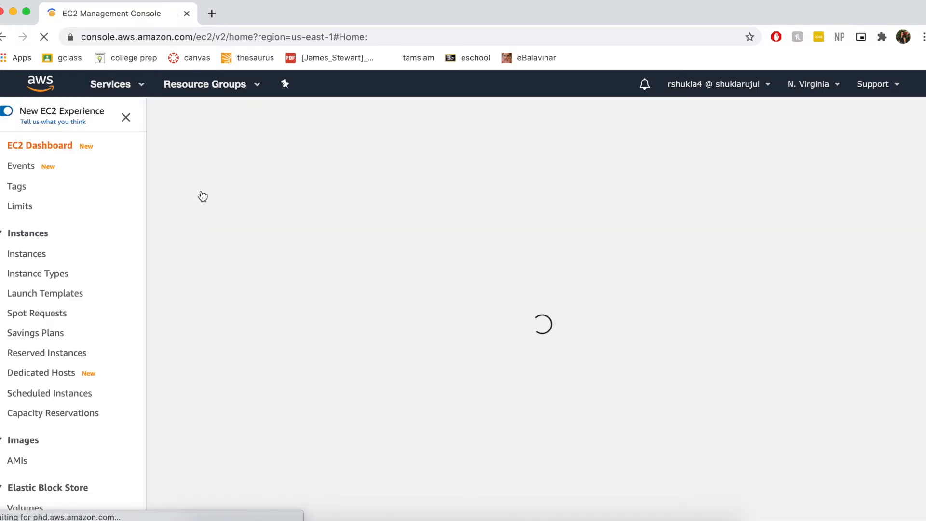
{"action": "left_click", "coordinate": [31, 259]}
{"action": "left_click", "coordinate": [339, 290]}
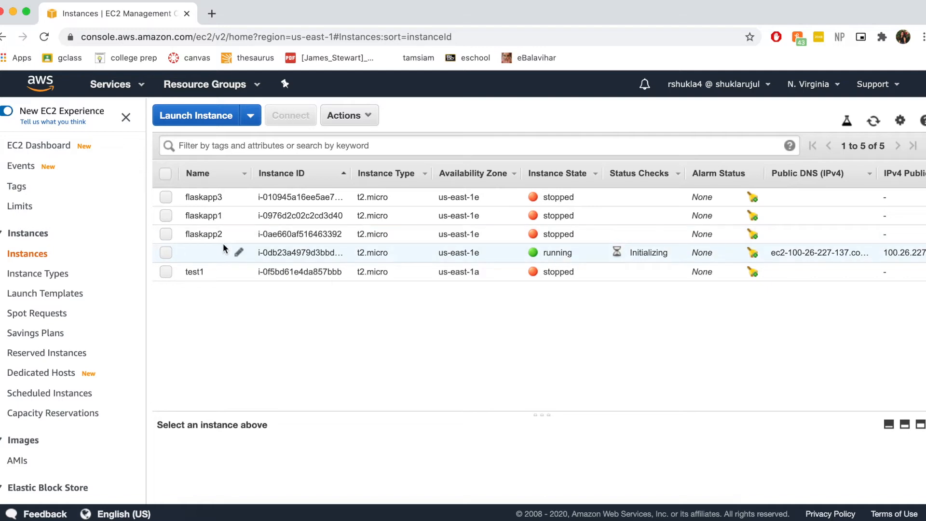
Name the newly launched, unnamed instance test2 in the instances list
{"action": "left_click", "coordinate": [239, 252]}
{"action": "type", "text": "test2"}
{"action": "key", "text": "Return"}
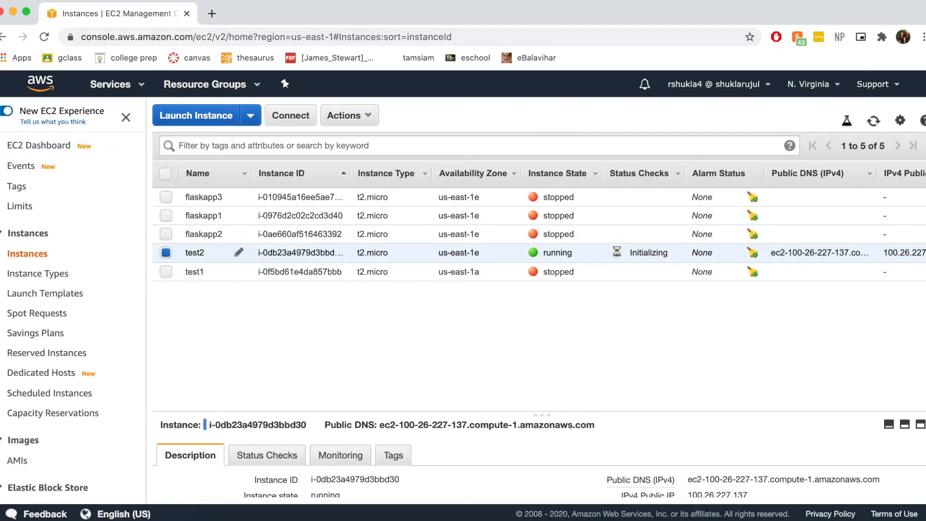
Refresh the instances list, enlarge the details area, and examine the description of test2, including its public DNS, security group and key pair
{"action": "left_click", "coordinate": [874, 124]}
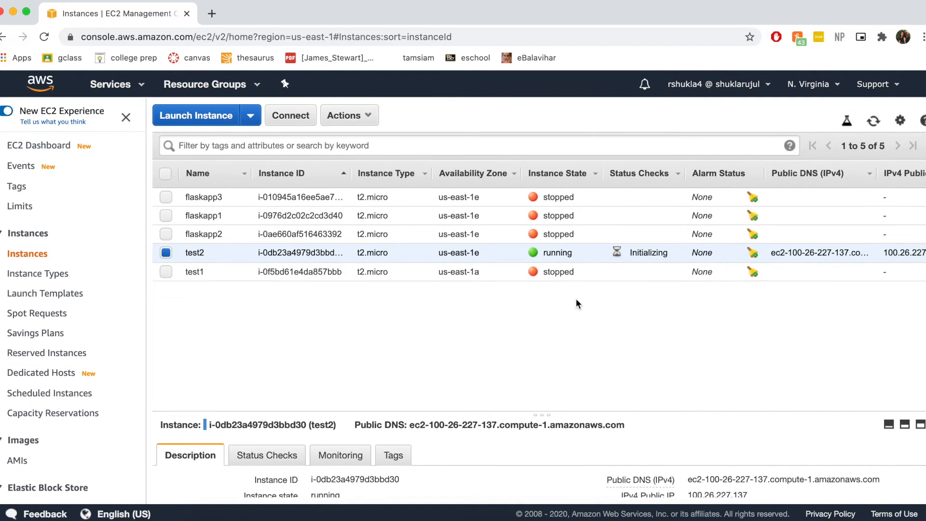
{"action": "scroll", "coordinate": [571, 448], "scroll_direction": "down", "scroll_amount": 3}
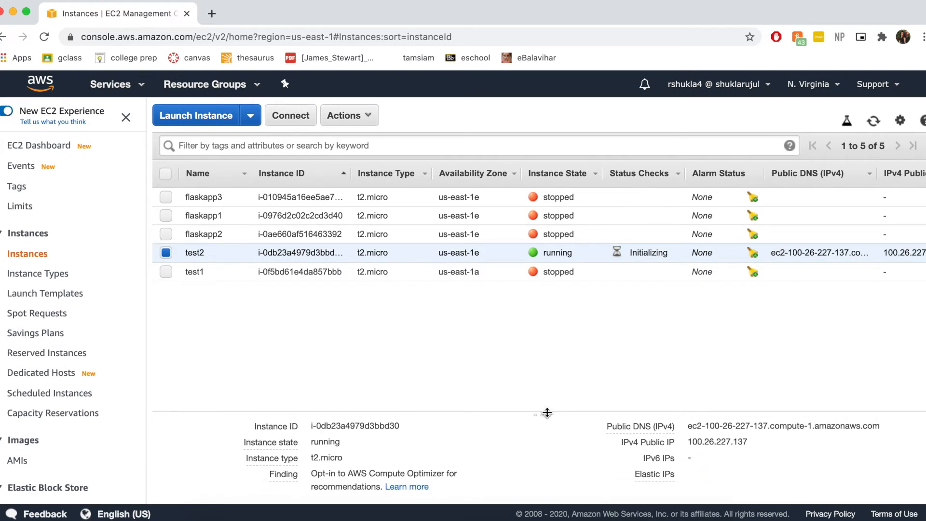
{"action": "left_click_drag", "start_coordinate": [547, 412], "coordinate": [548, 355]}
{"action": "mouse_move", "coordinate": [675, 397]}
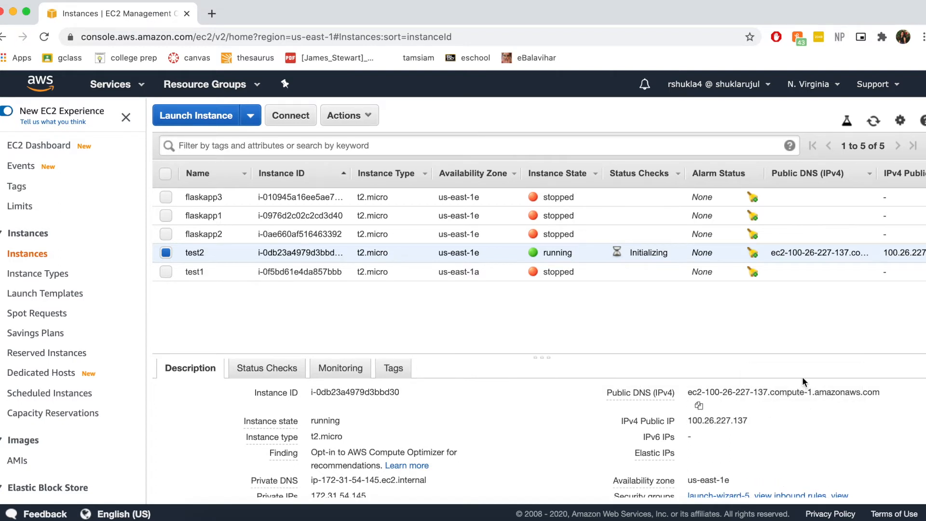
{"action": "scroll", "coordinate": [756, 442], "scroll_direction": "down", "scroll_amount": 3}
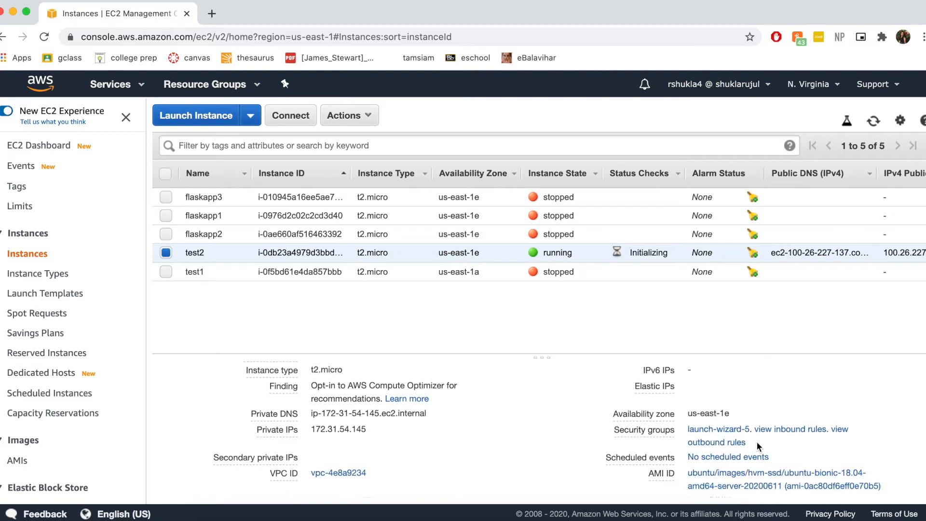
{"action": "scroll", "coordinate": [724, 407], "scroll_direction": "down", "scroll_amount": 8}
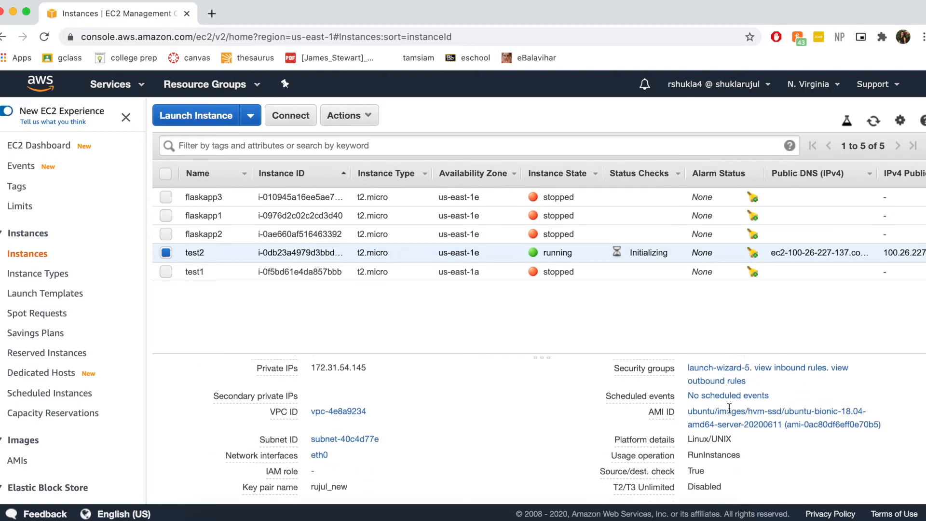
{"action": "scroll", "coordinate": [728, 407], "scroll_direction": "up", "scroll_amount": 10}
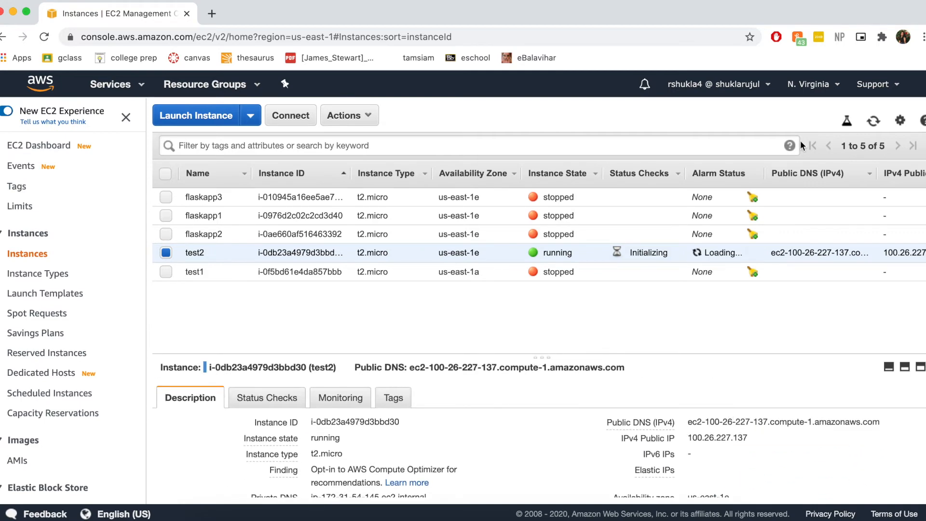
Refresh the instances list until test2's status checks finish, and examine its address, key name and security group columns
{"action": "left_click", "coordinate": [873, 121]}
{"action": "left_click", "coordinate": [874, 121]}
{"action": "left_click", "coordinate": [875, 123]}
{"action": "left_click", "coordinate": [874, 122]}
{"action": "left_click", "coordinate": [876, 124]}
{"action": "left_click", "coordinate": [875, 122]}
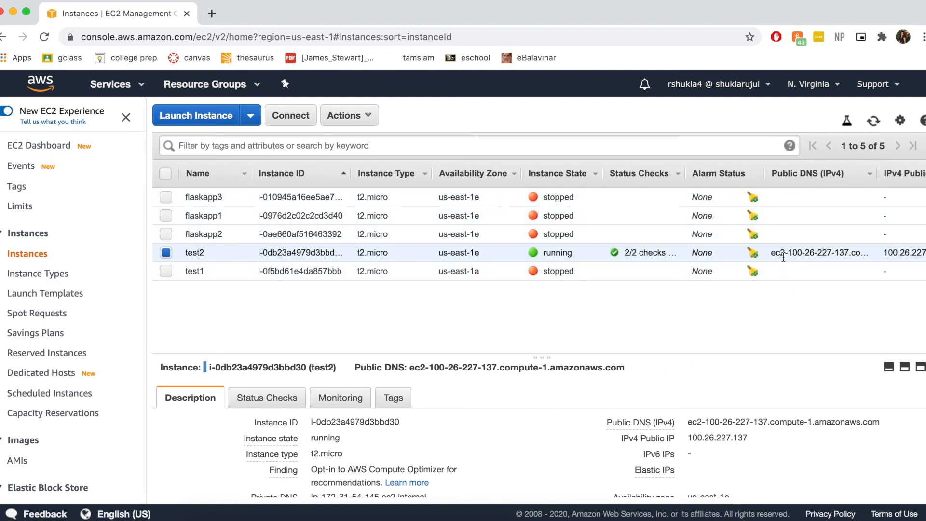
{"action": "scroll", "coordinate": [845, 248], "scroll_direction": "right", "scroll_amount": 7}
{"action": "scroll", "coordinate": [845, 248], "scroll_direction": "right", "scroll_amount": 6}
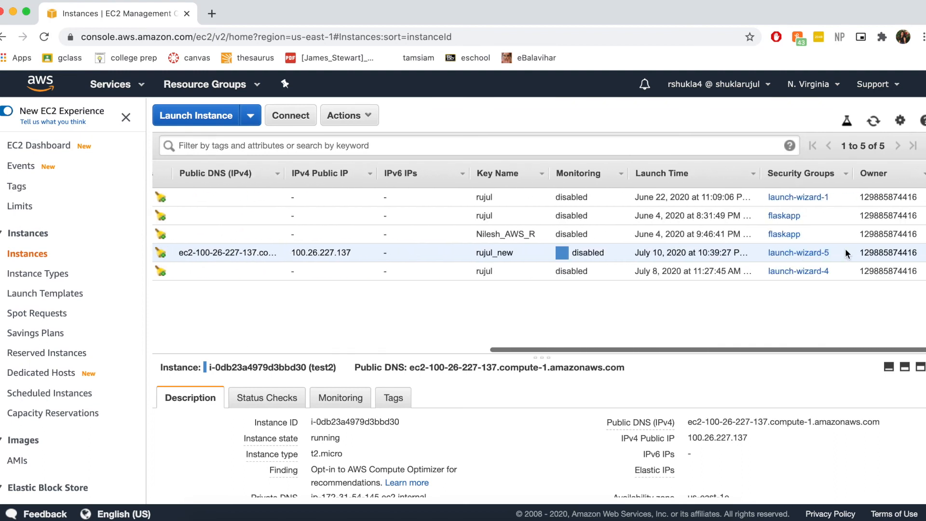
{"action": "scroll", "coordinate": [577, 260], "scroll_direction": "left", "scroll_amount": 10}
{"action": "scroll", "coordinate": [577, 260], "scroll_direction": "left", "scroll_amount": 3}
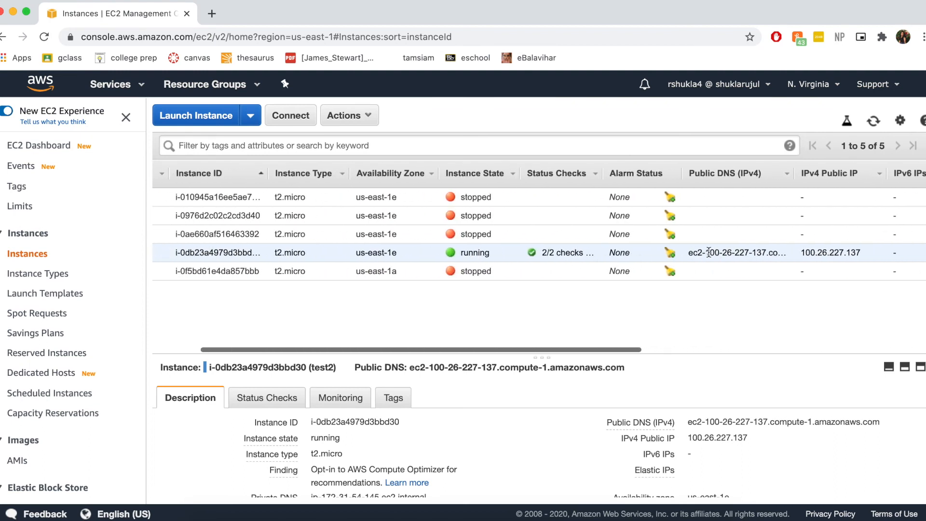